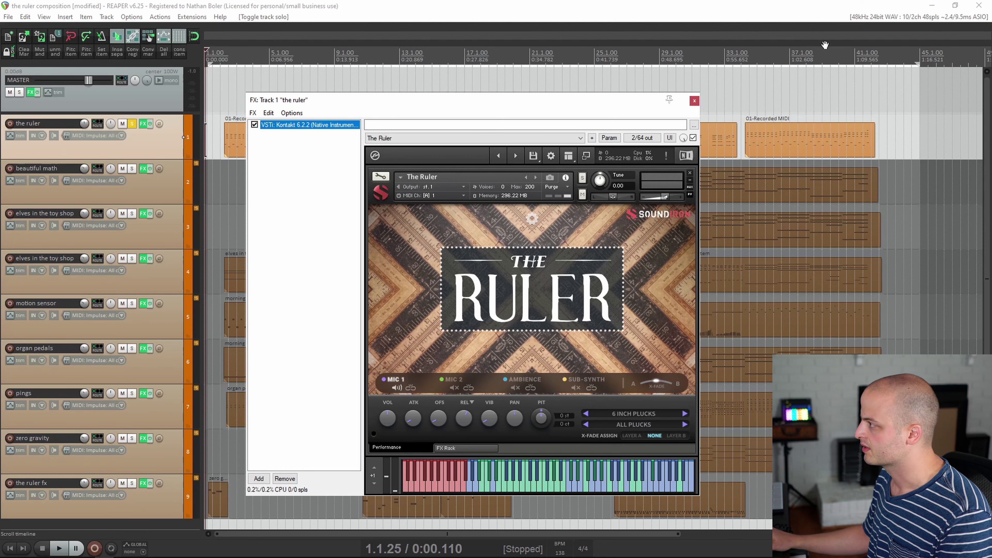
Step: Close the ruler instrument window and play the soloed ruler track from near the song start
key("Escape")
left_click(220, 142)
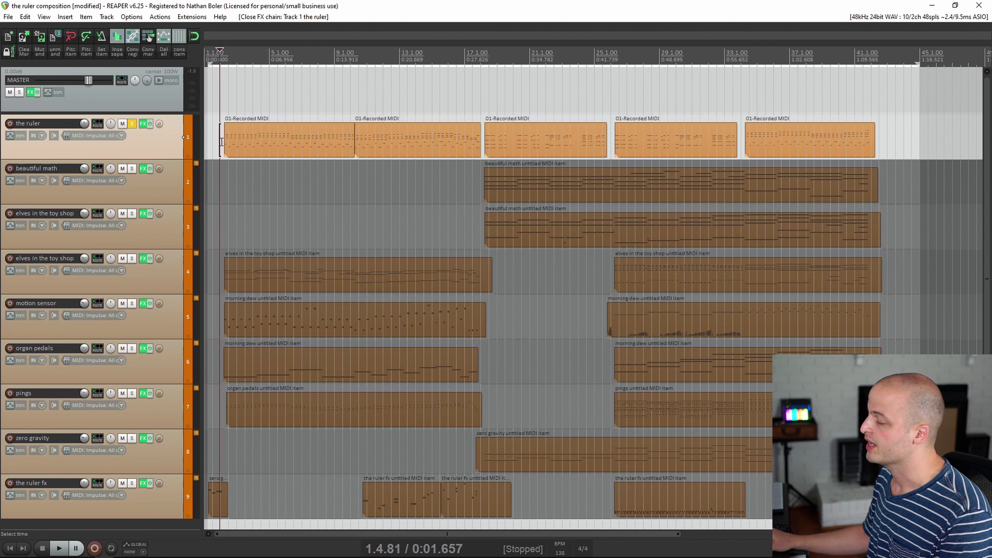
scroll(222, 140, "up", 2)
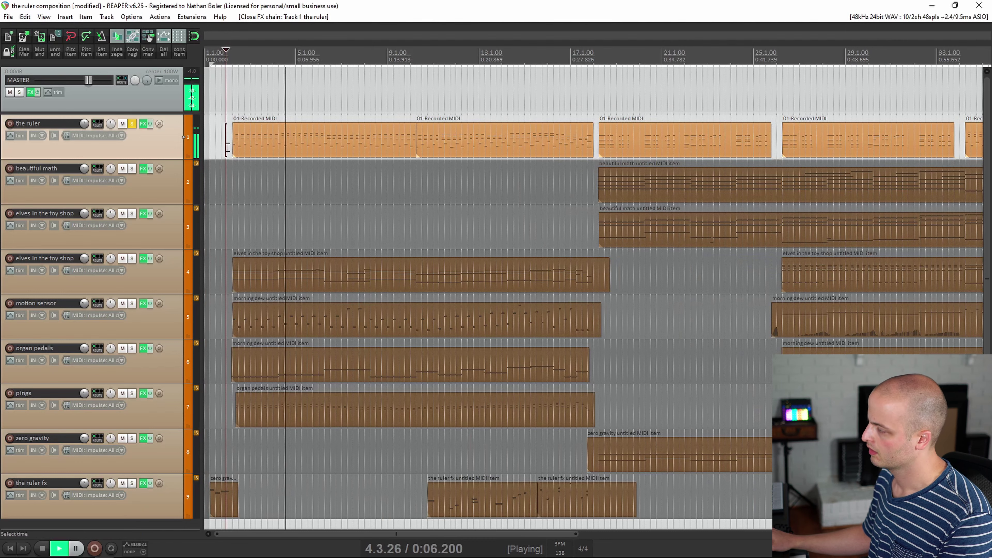
key("space")
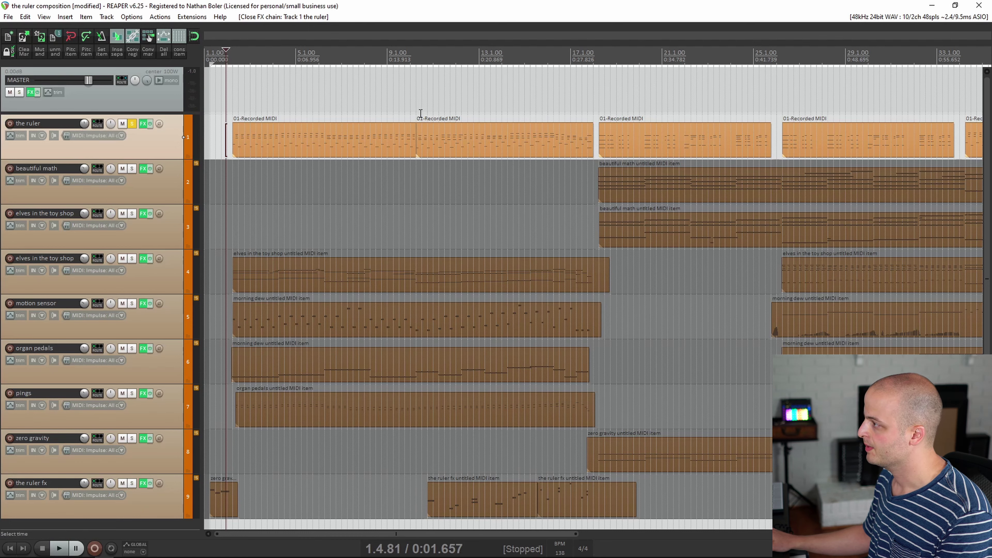
Step: Audition the ruler track from bars 15 and 18, then leave the play position at bar 34
left_click(535, 110)
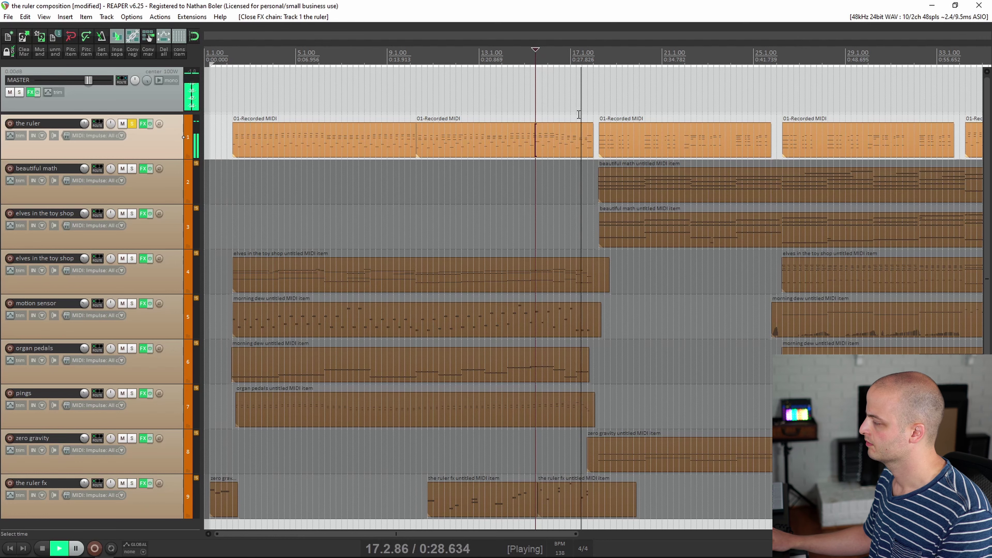
key("space")
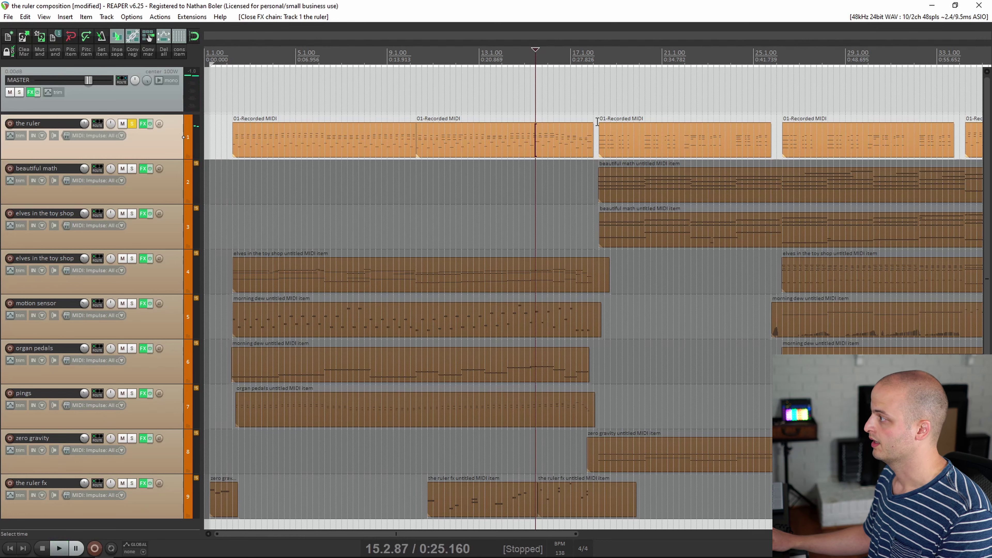
left_click(596, 111)
scroll(751, 112, "down", 2)
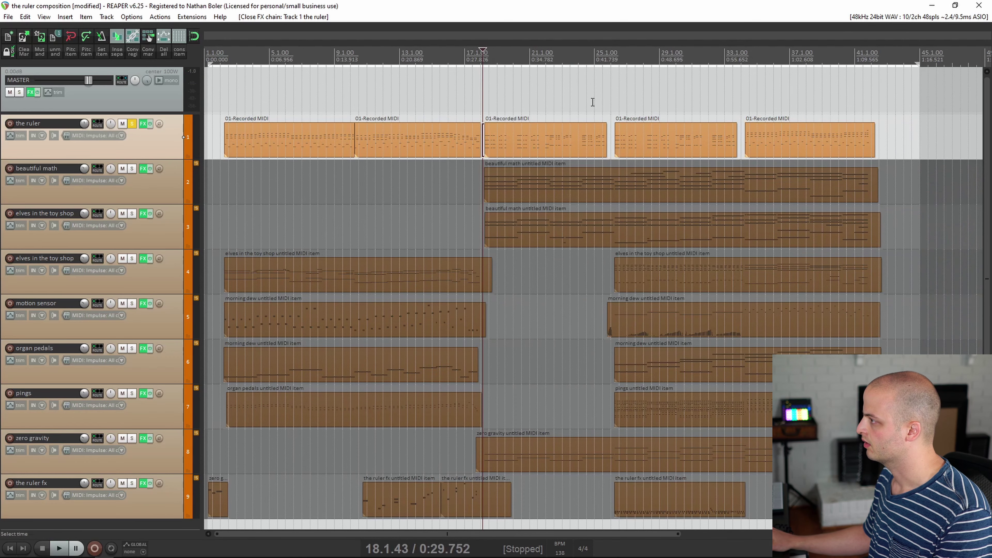
left_click(740, 115)
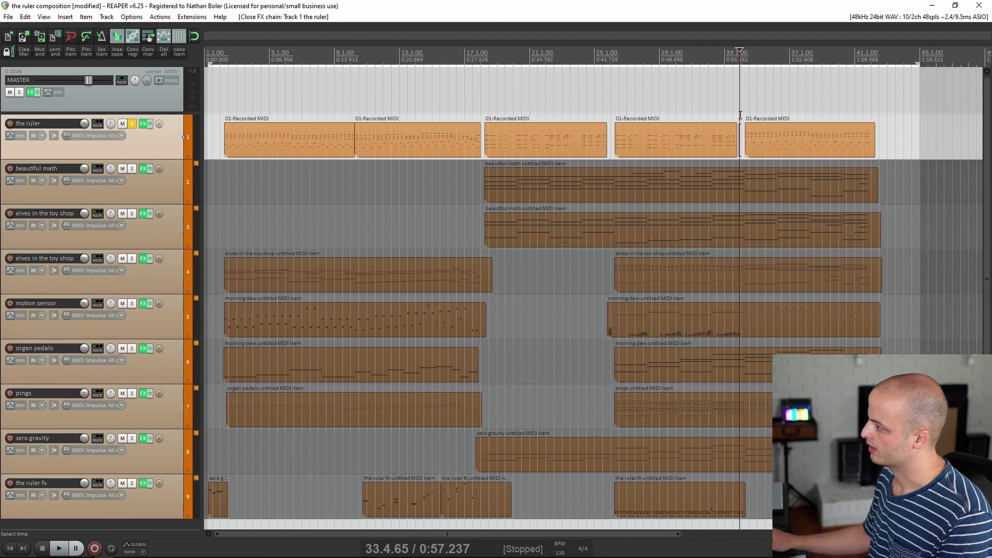
left_click(745, 118)
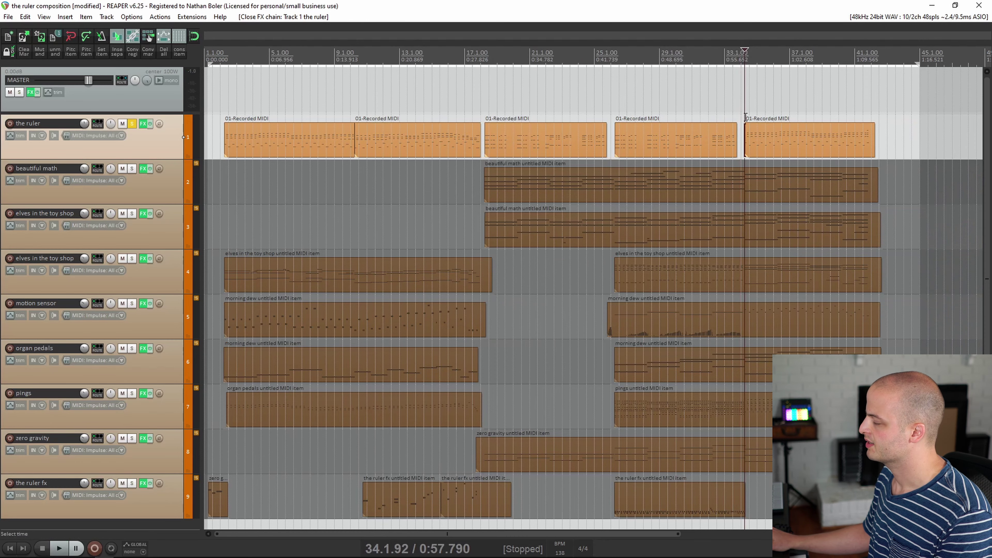
Step: Show the beautiful math Kontakt instrument and start playback near bar 19
left_click(143, 125)
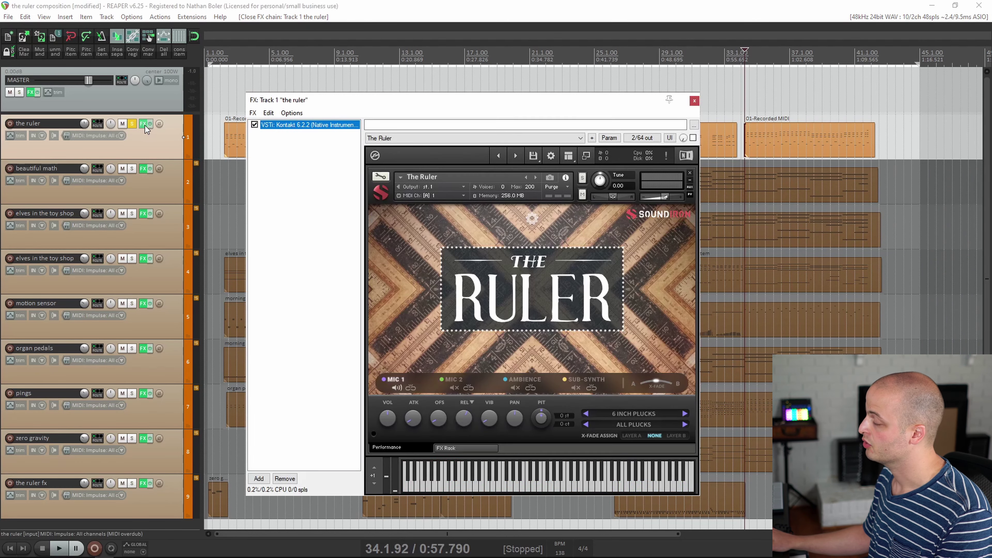
left_click(546, 161)
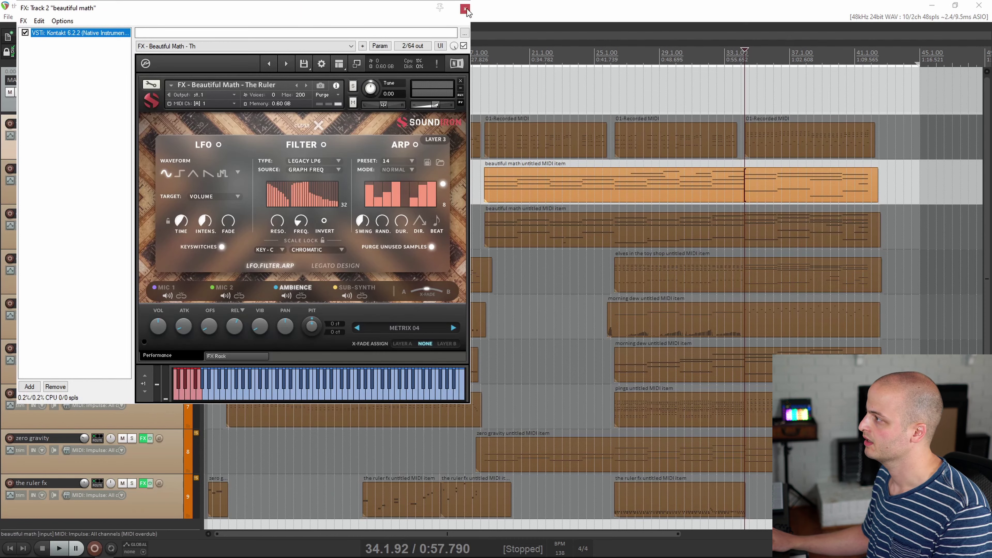
left_click(481, 183)
key("space")
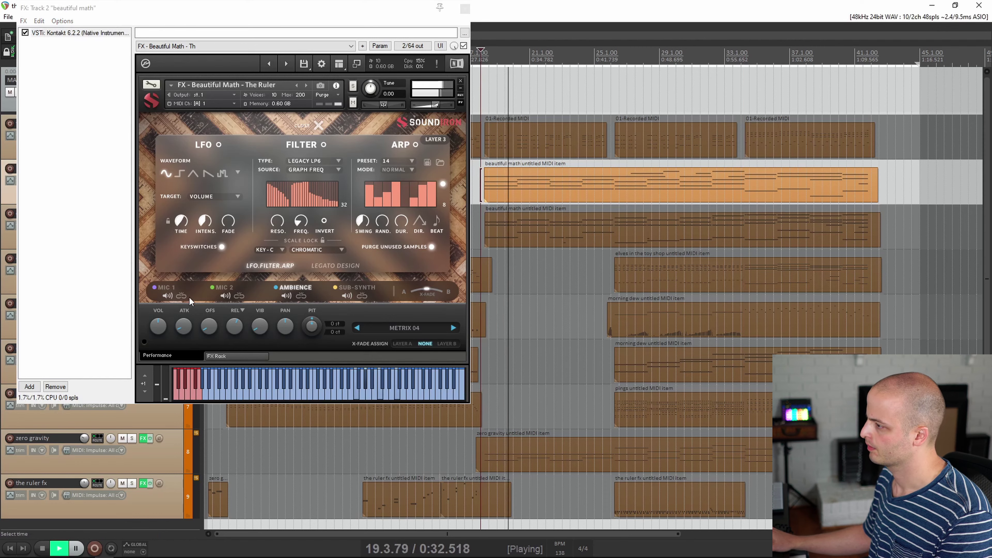
Step: View the preset's Layer 4, Layer 2 and Layer 1 settings, then close the window and stop
left_click(345, 292)
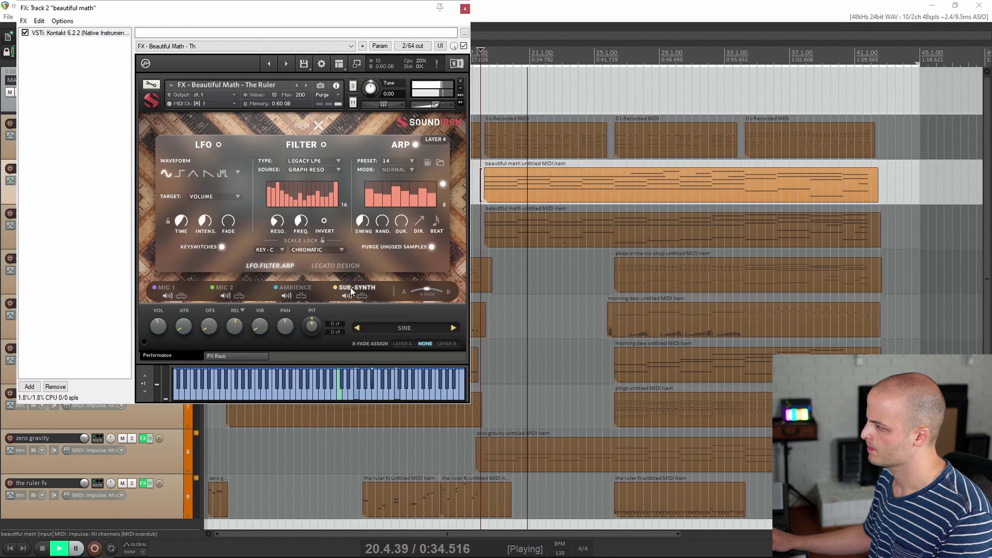
left_click(221, 289)
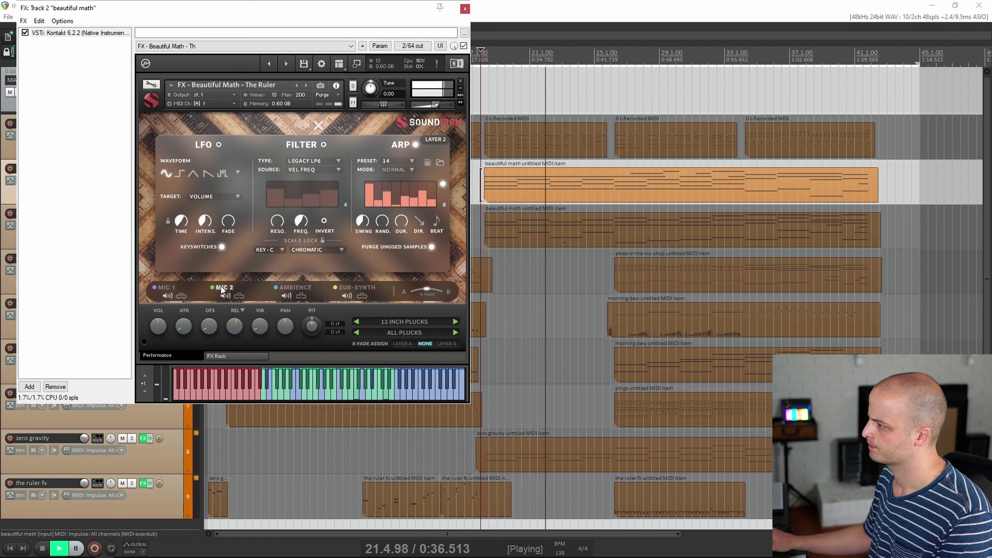
left_click(170, 287)
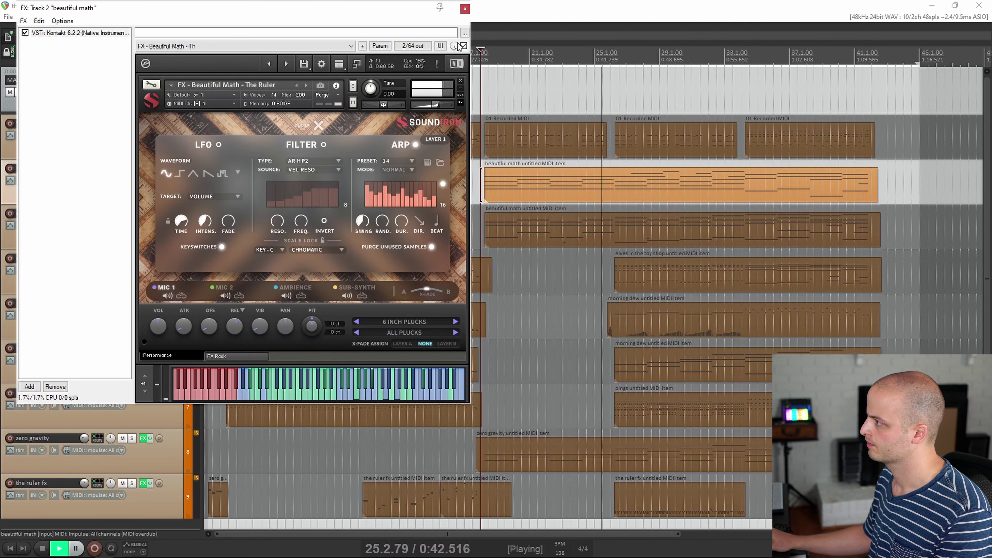
left_click(465, 8)
key("space")
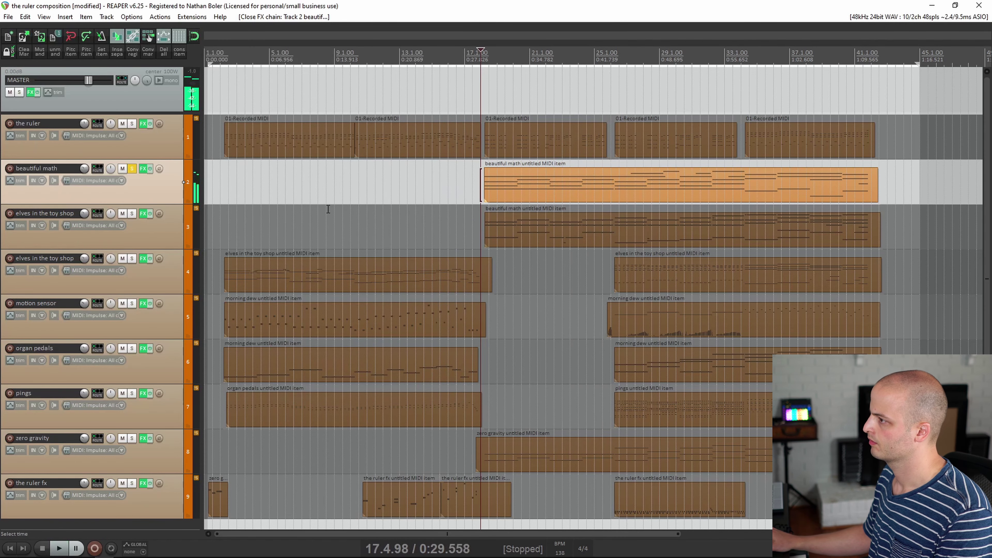
Step: Solo and play elves in the toy shop with its Kontakt shown, then bring up heavenly pests' instrument
left_click(177, 206)
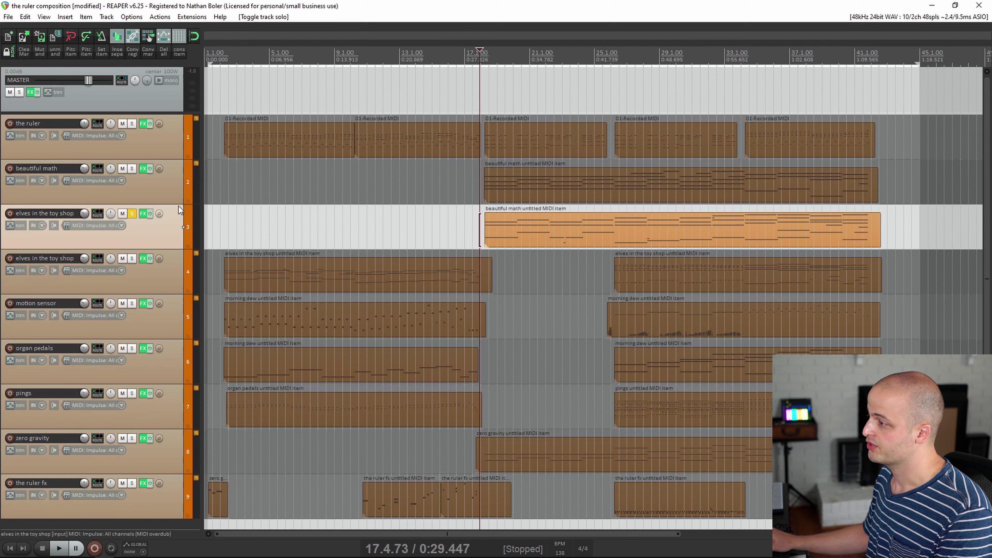
left_click(146, 216)
key("space")
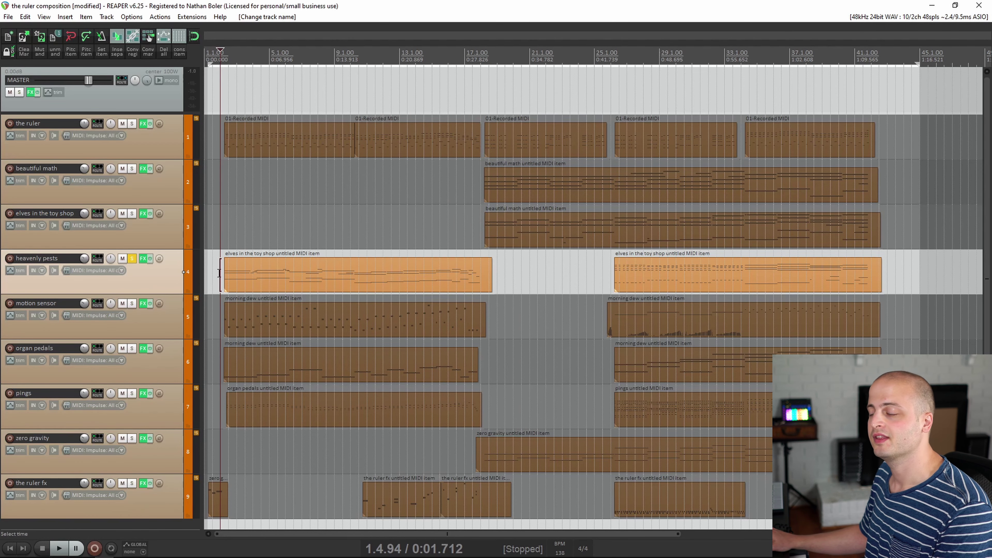
left_click(143, 259)
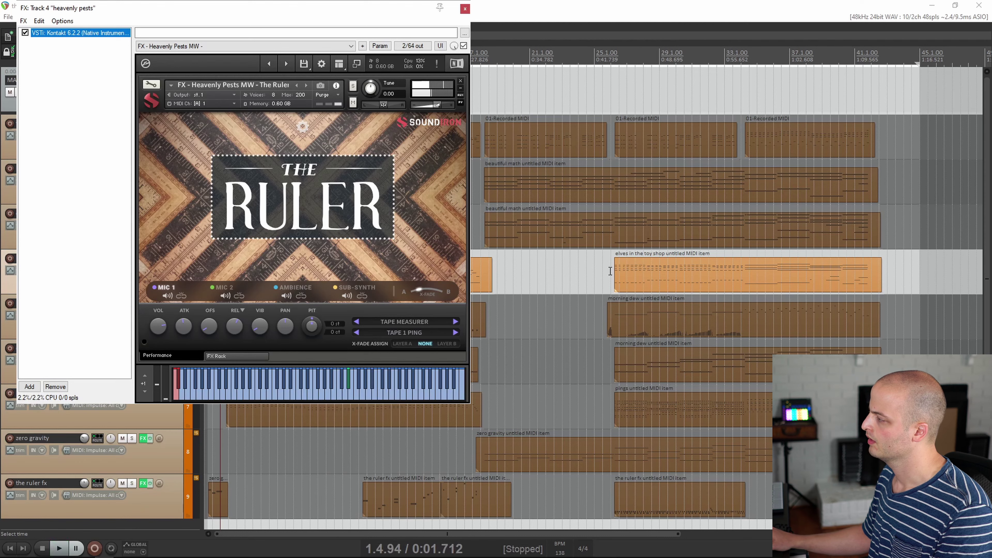
Step: Play the second heavenly pests item from its start around bar 25, then stop
left_click(610, 271)
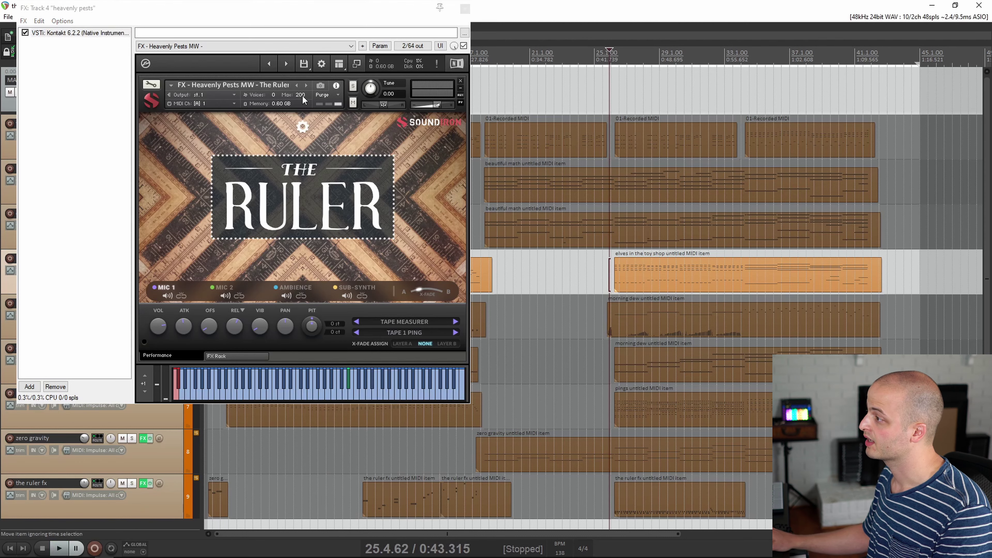
left_click(606, 269)
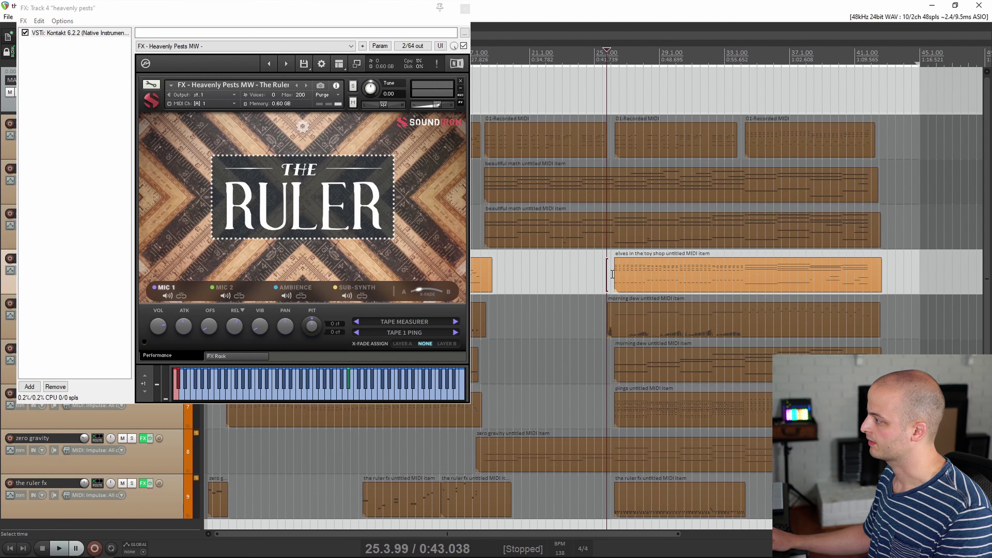
key("space")
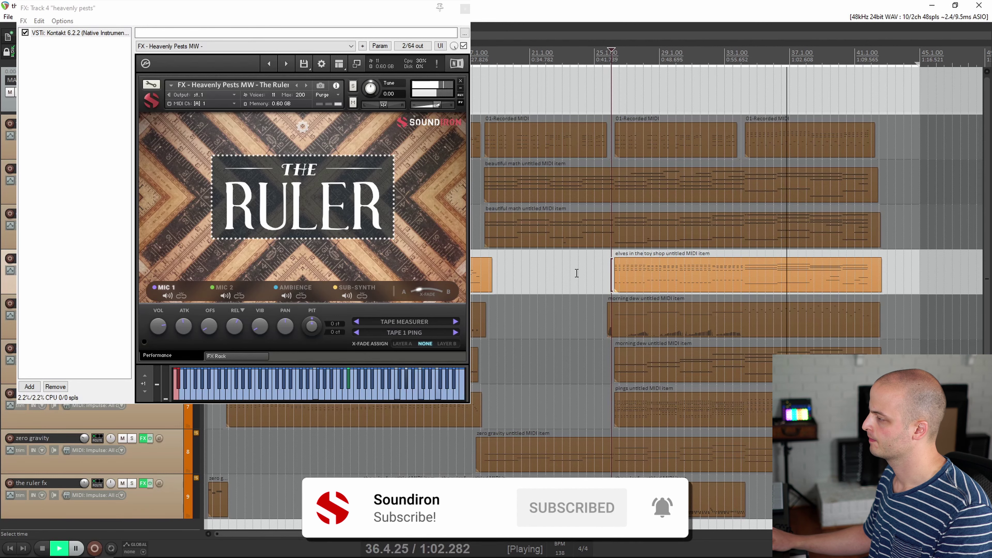
key("space")
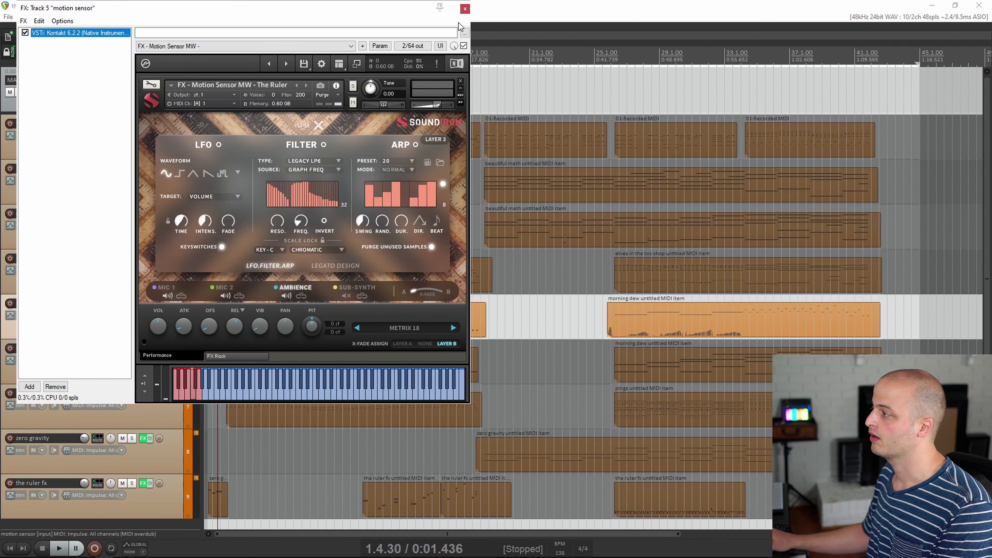
Step: Close the motion sensor instrument window and play the soloed track briefly
left_click(464, 9)
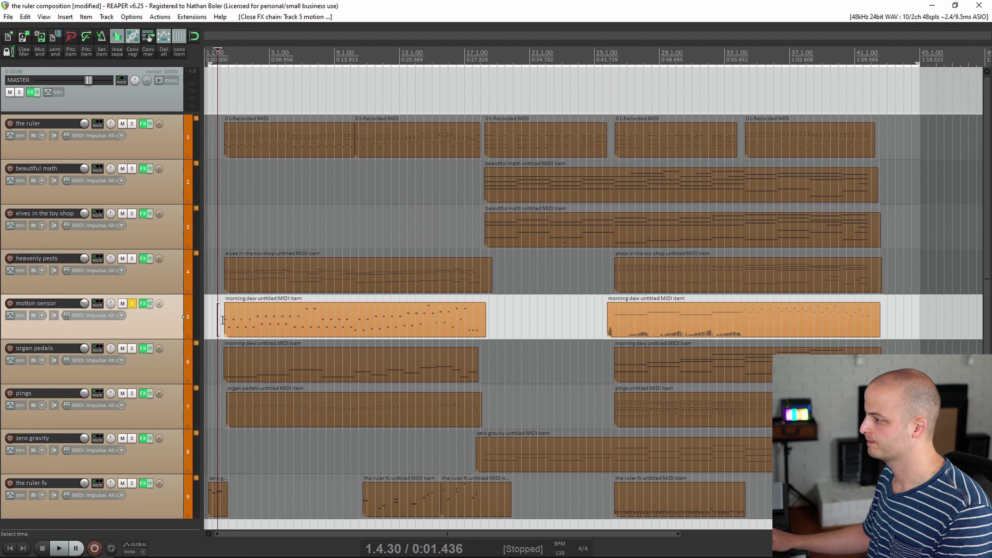
key("space")
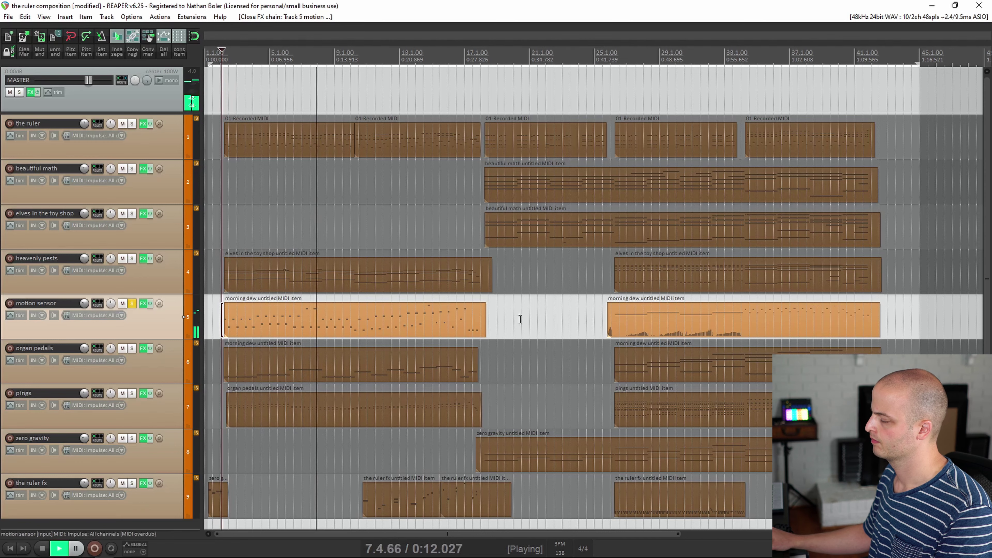
key("space")
Step: Play motion sensor's second section starting around bar 25
left_click(602, 312)
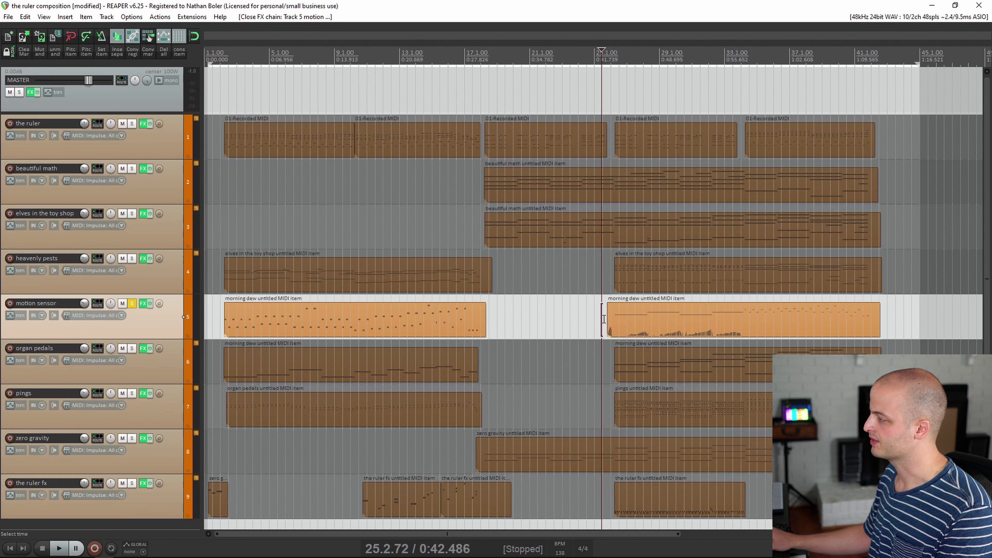
left_click(606, 318)
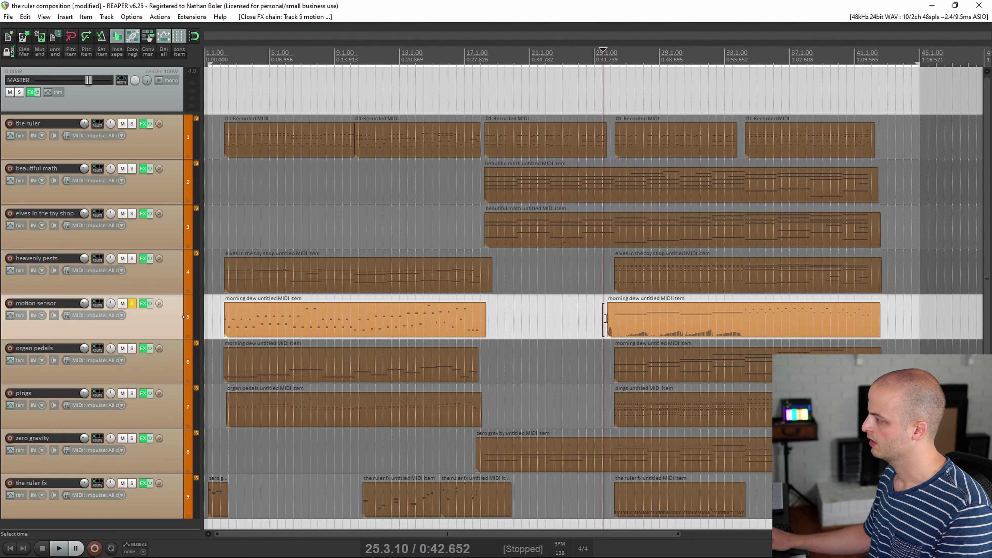
key("space")
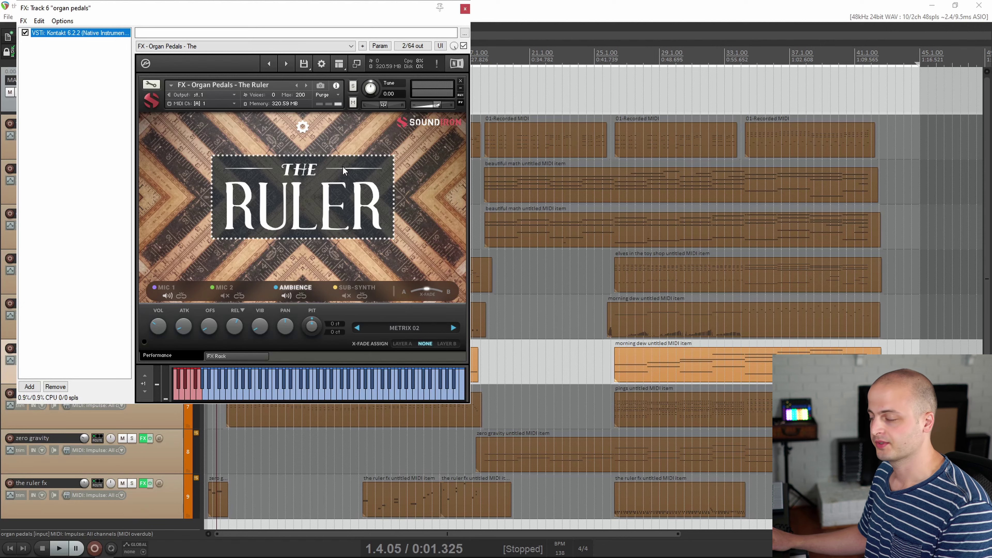
Step: Play organ pedals, jump to its second section near bar 25, stop, then select pings at the start
key("space")
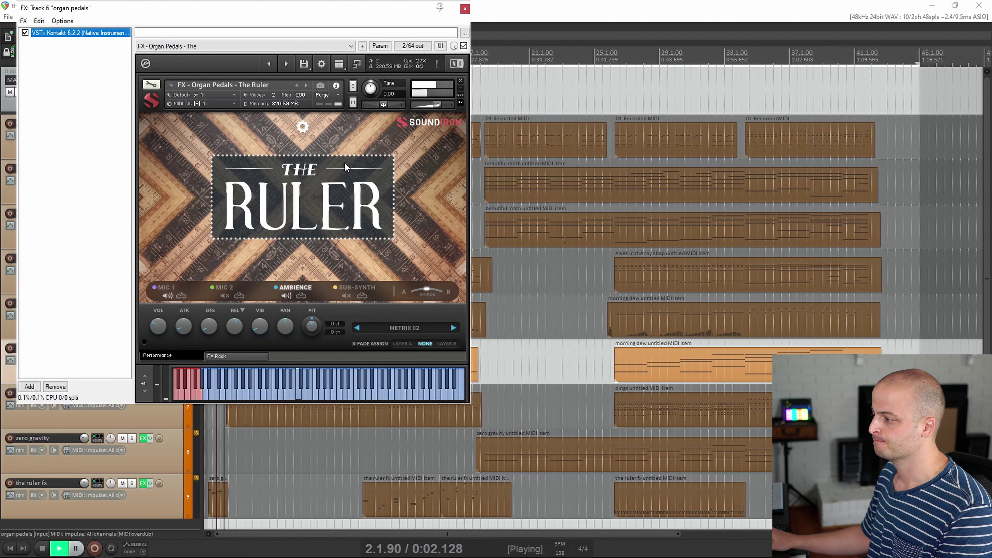
left_click(465, 10)
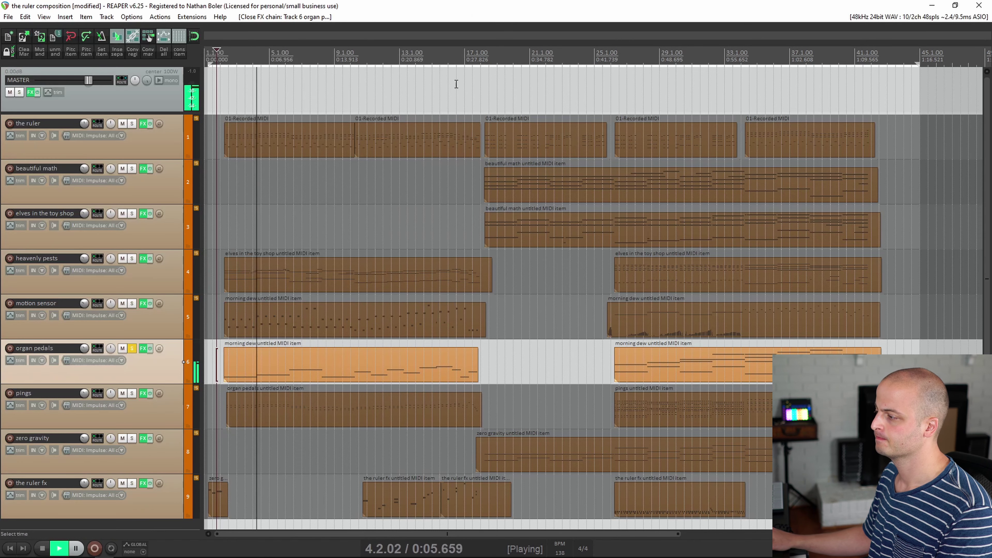
left_click(606, 363)
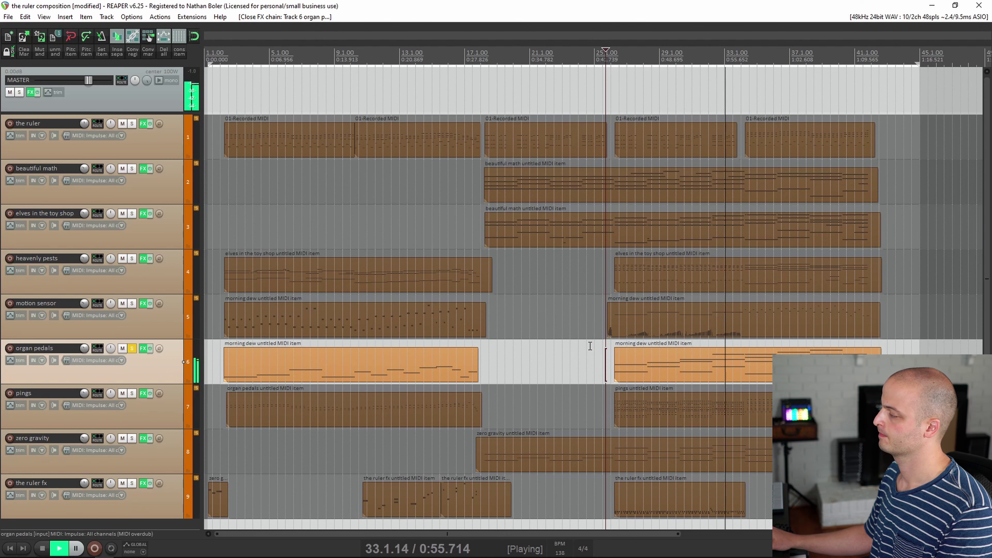
key("space")
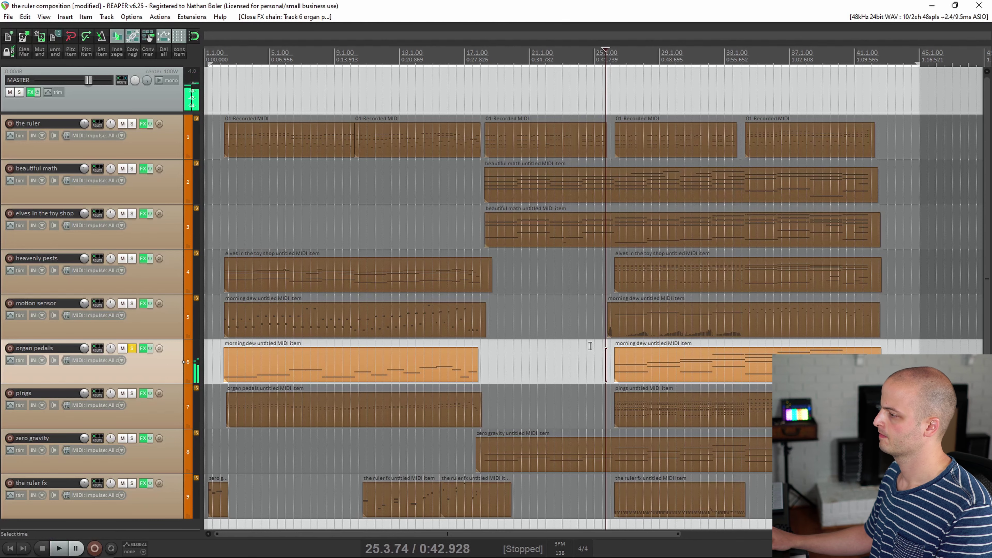
left_click(221, 417)
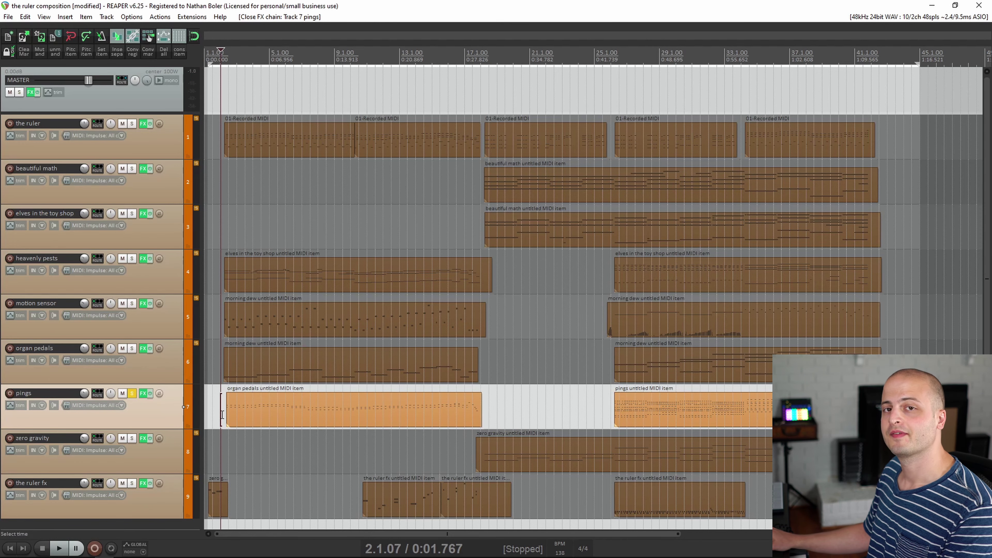
Step: Play pings from the start and from bar 25, then move the solo to zero gravity
key("space")
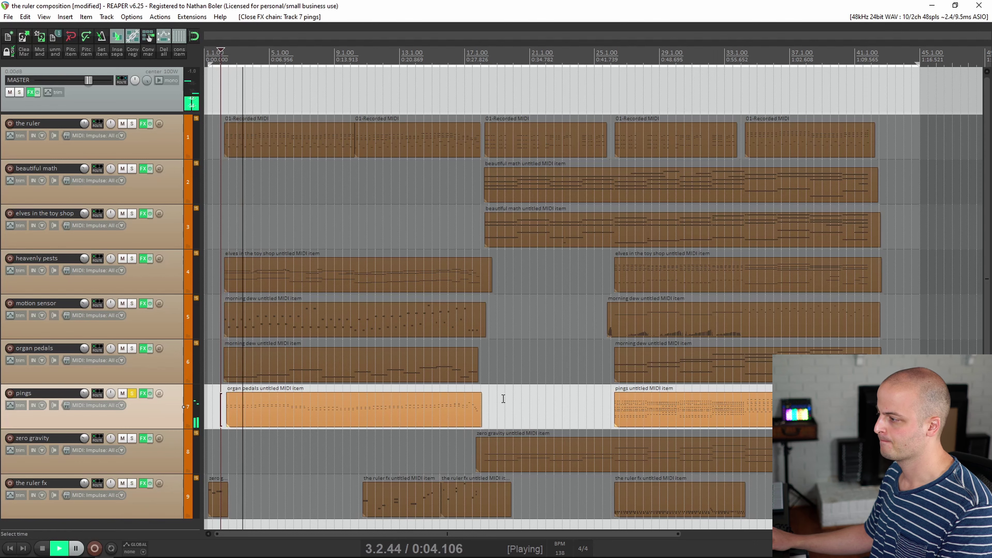
key("space")
left_click(607, 410)
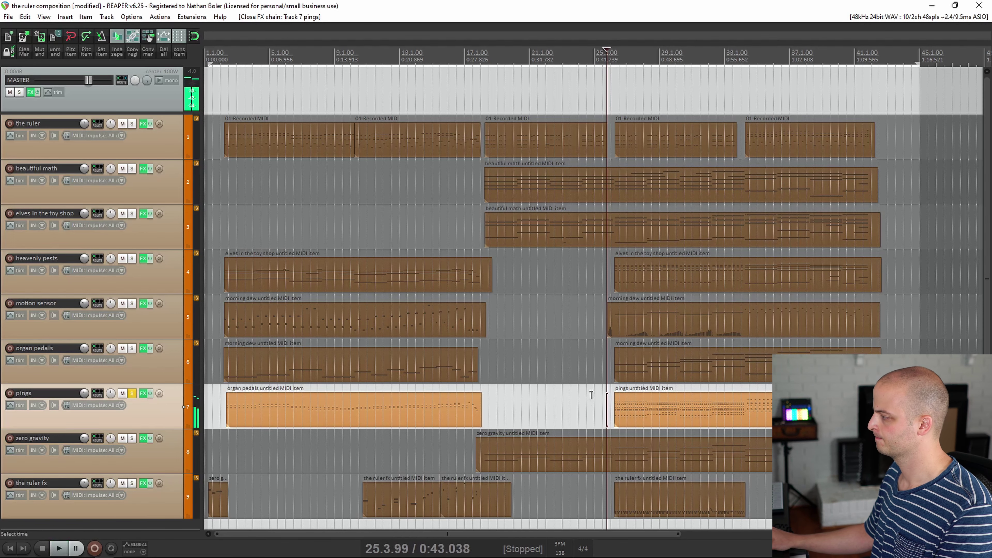
left_click(370, 451)
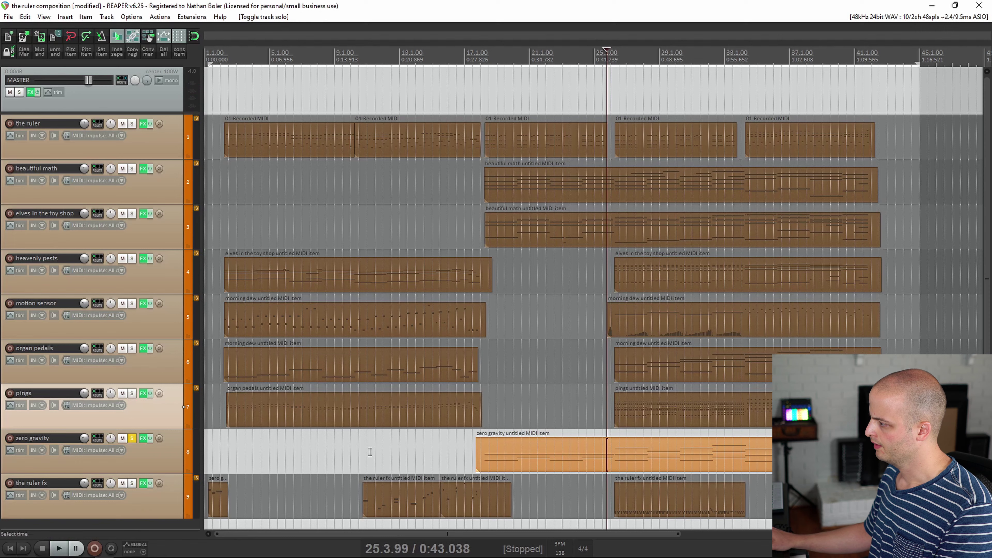
Step: Play zero gravity from around bar 25, then solo the ruler fx track and show its Kontakt
left_click(602, 446)
key("space")
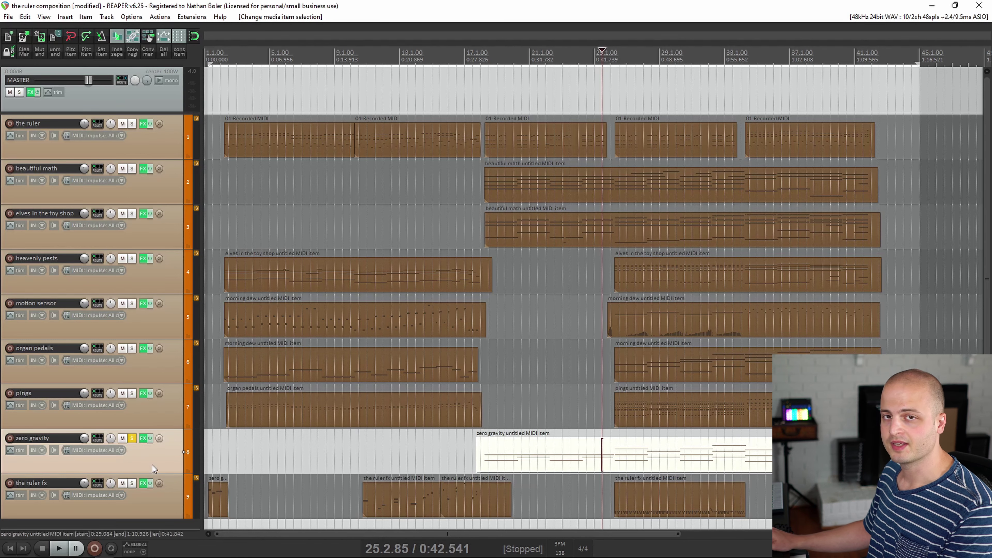
left_click(131, 483, "ctrl+alt")
left_click(143, 482)
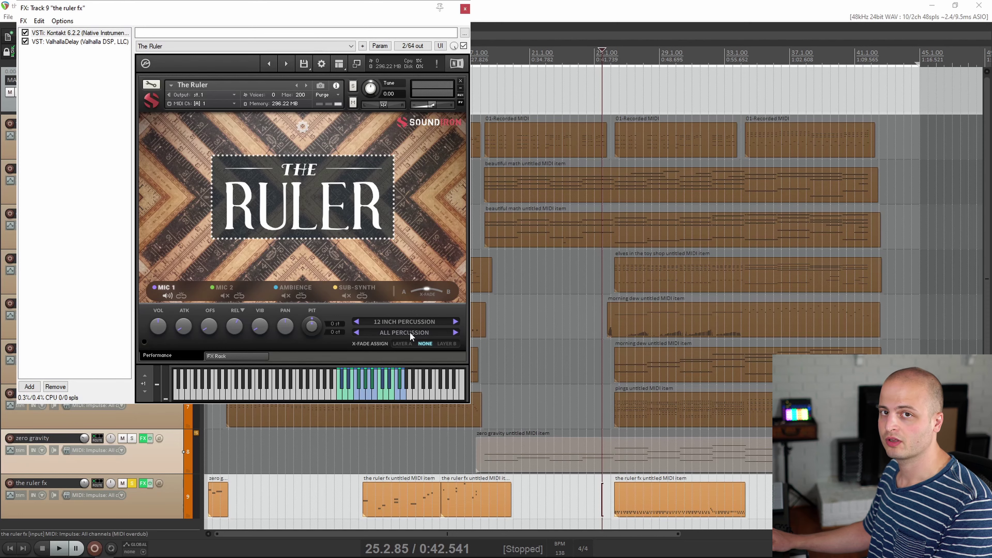
Step: Browse the percussion articulation list unchanged, then play ruler fx from the start and its second item
left_click(417, 332)
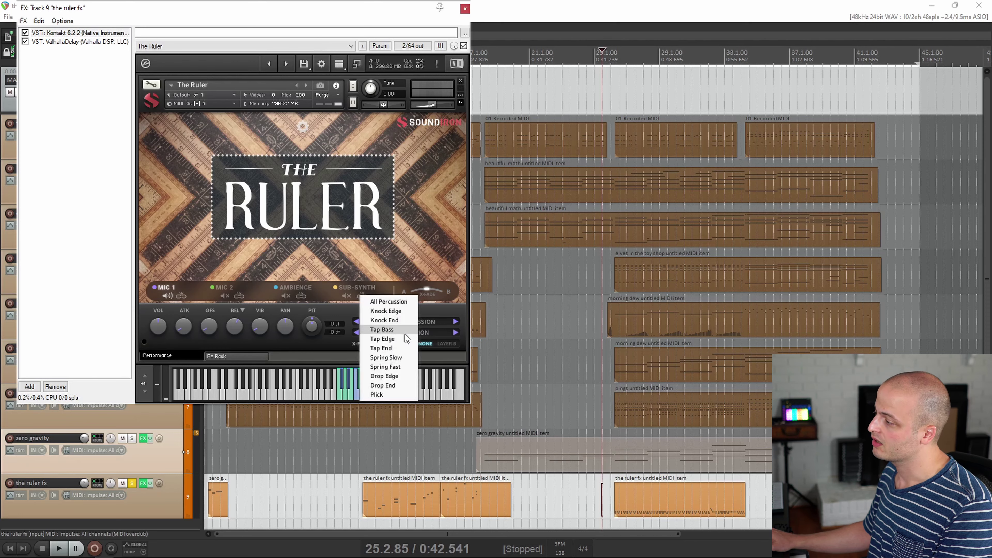
left_click(355, 352)
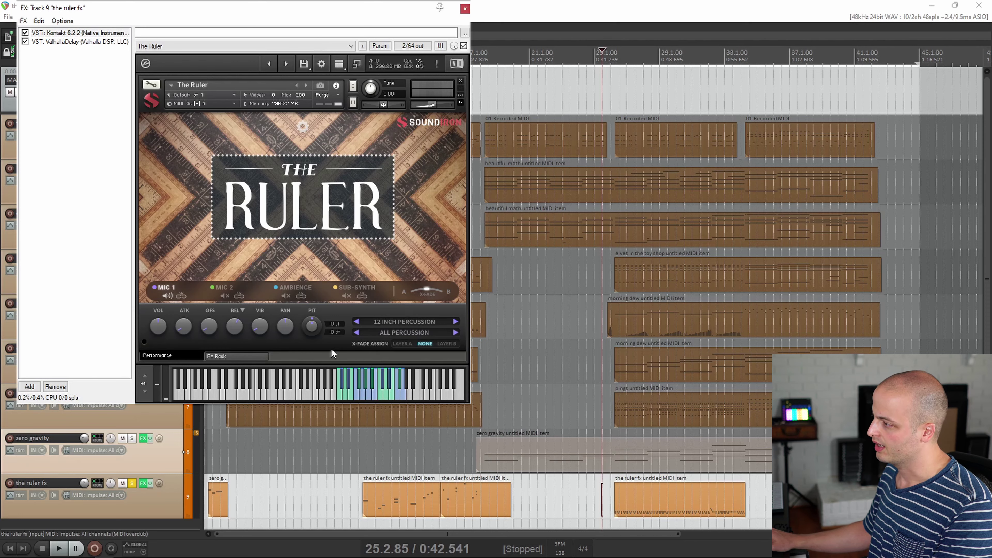
left_click(205, 499)
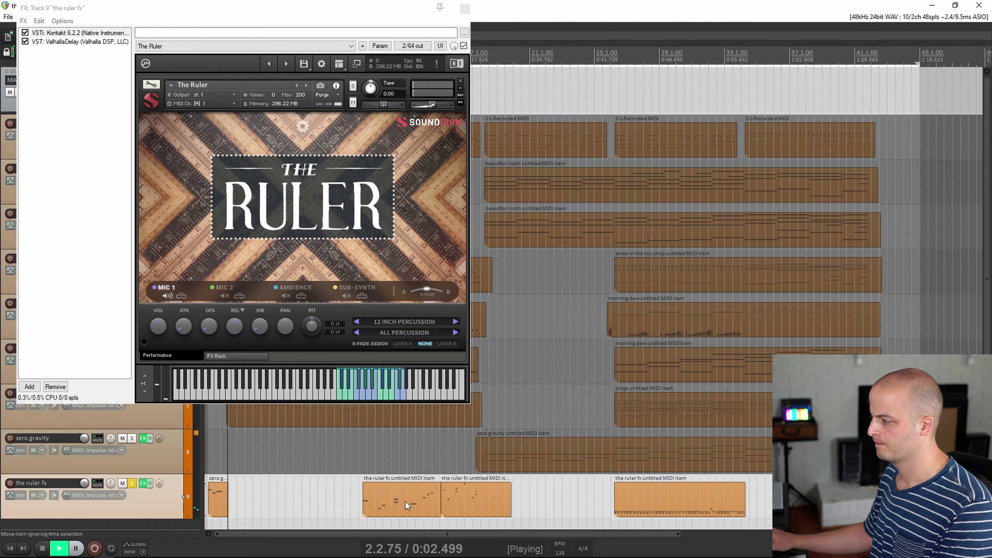
left_click(357, 496)
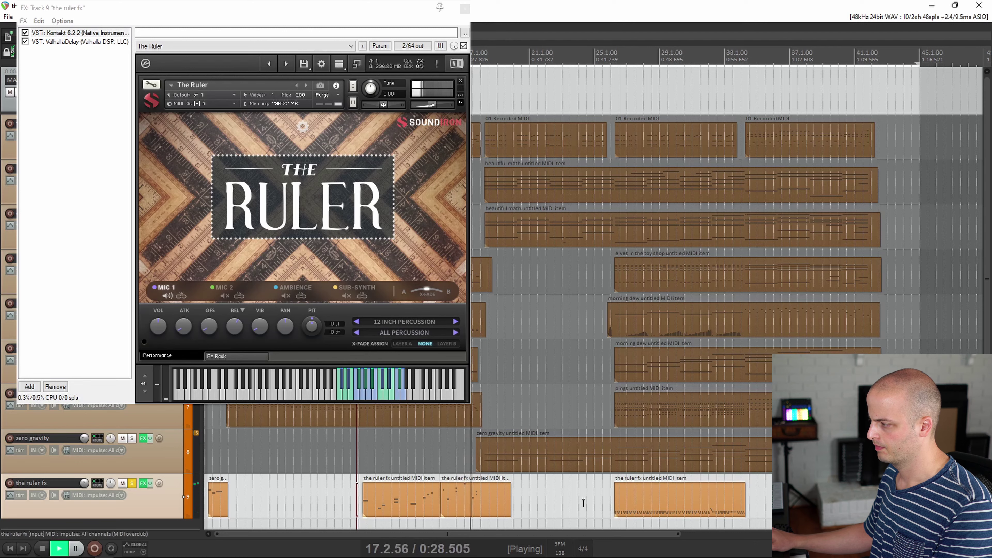
key("space")
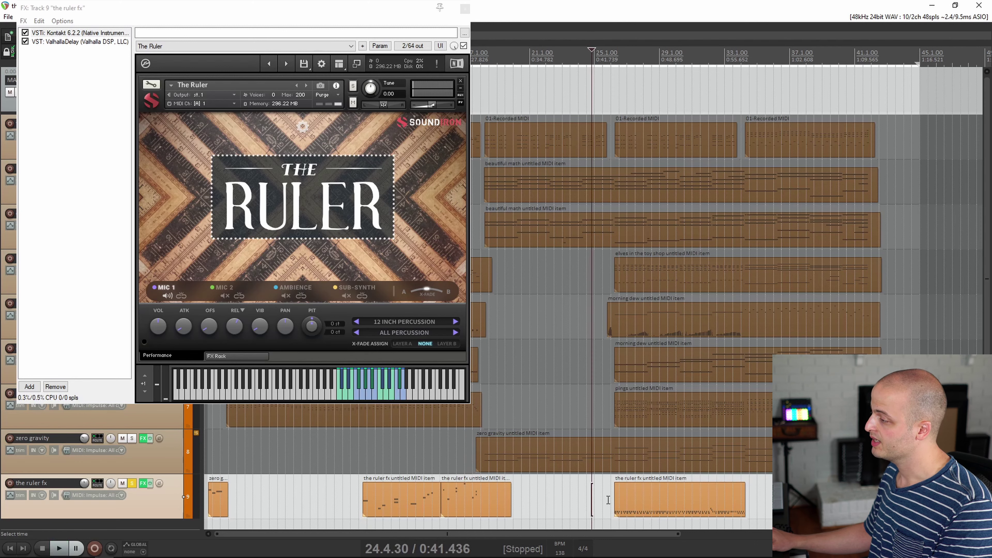
Step: Play the ruler fx track's last item from bar 26, then stop
left_click(609, 500)
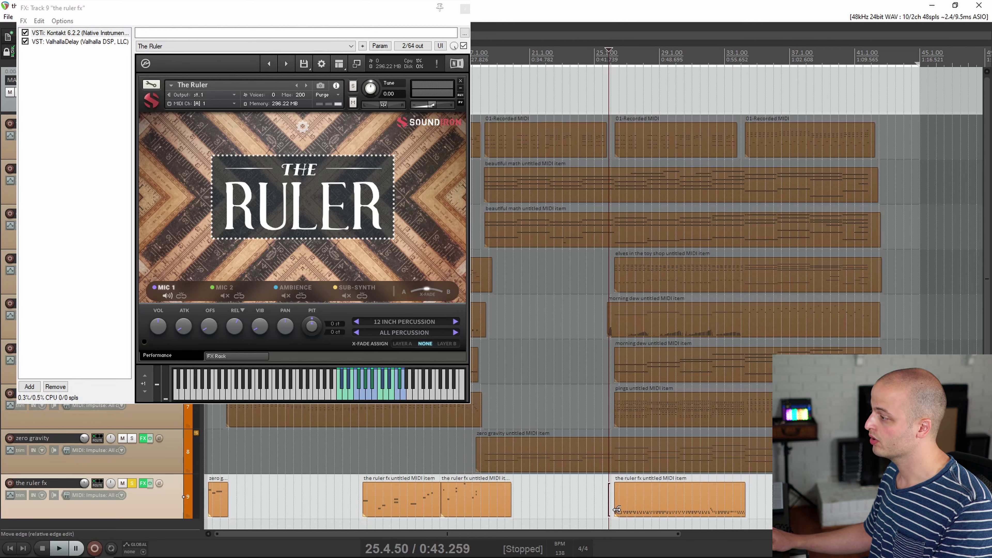
left_click(612, 503)
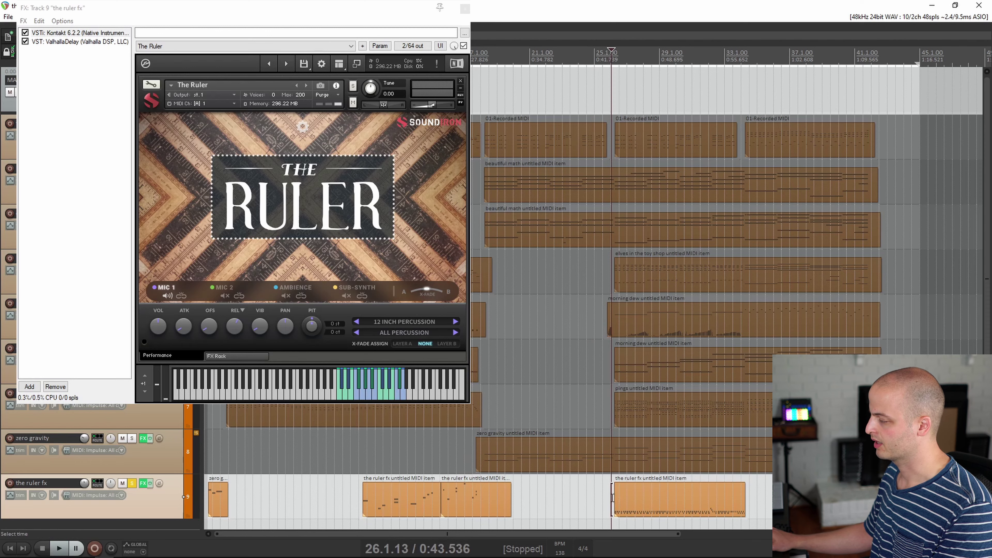
key("space")
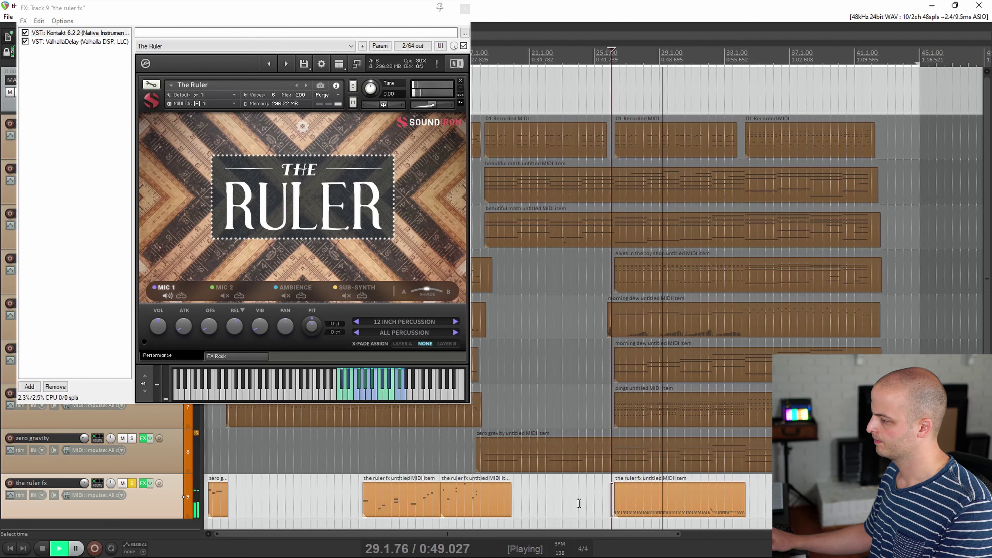
key("space")
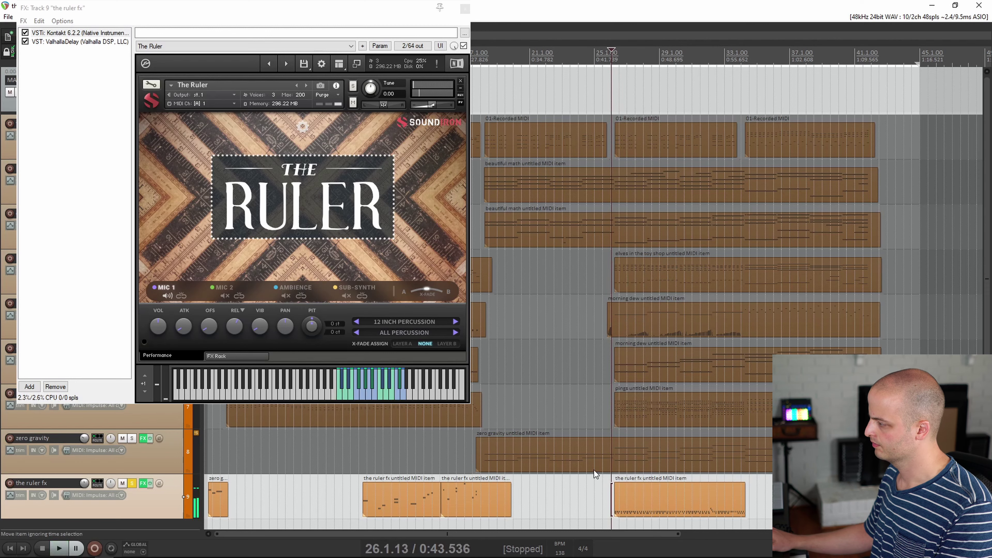